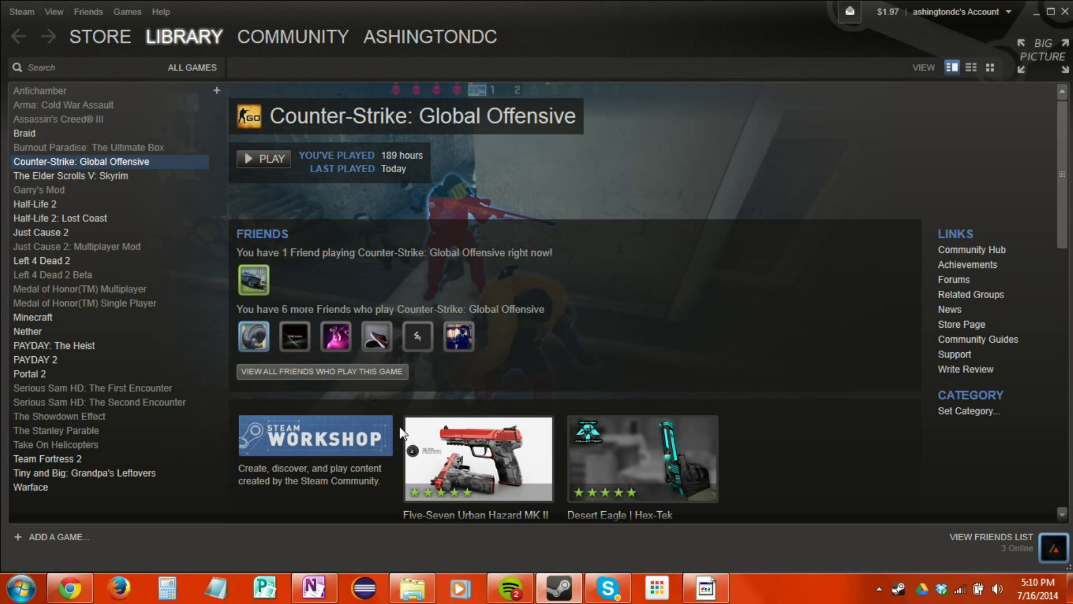
Switch to Chrome and look over the featured skins, latest posts and categories on the Skin Your Steam home page
left_click(150, 556)
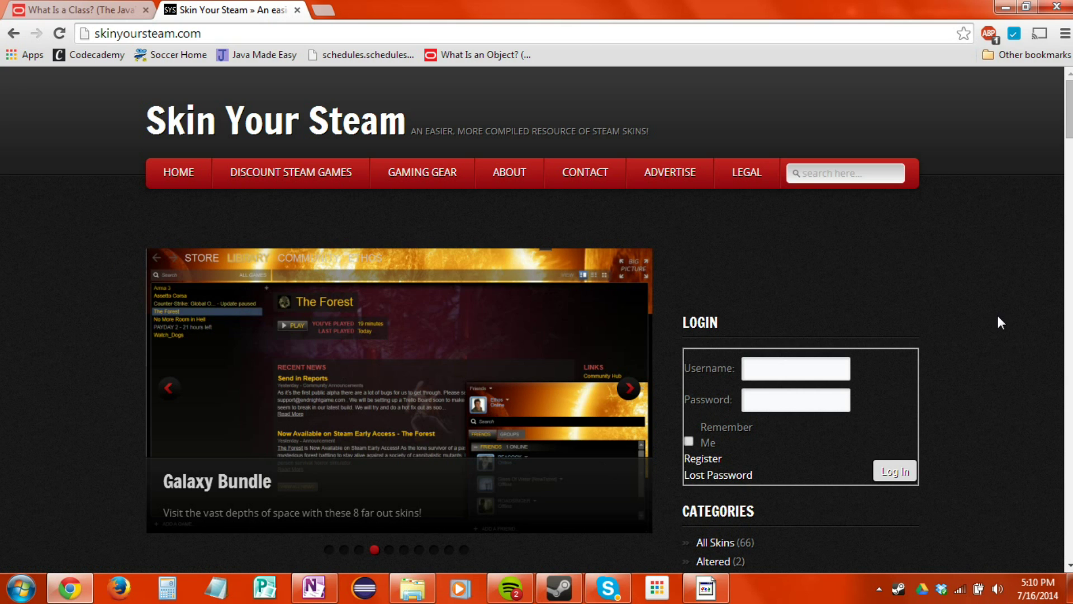
scroll(655, 364, "down", 10)
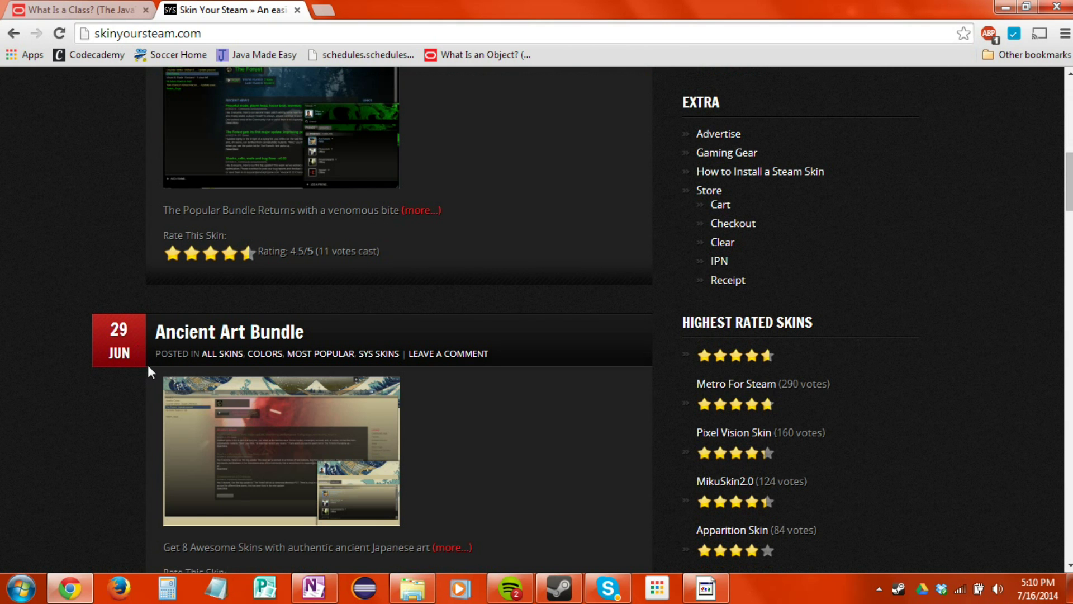
scroll(147, 364, "down", 7)
scroll(274, 375, "up", 11)
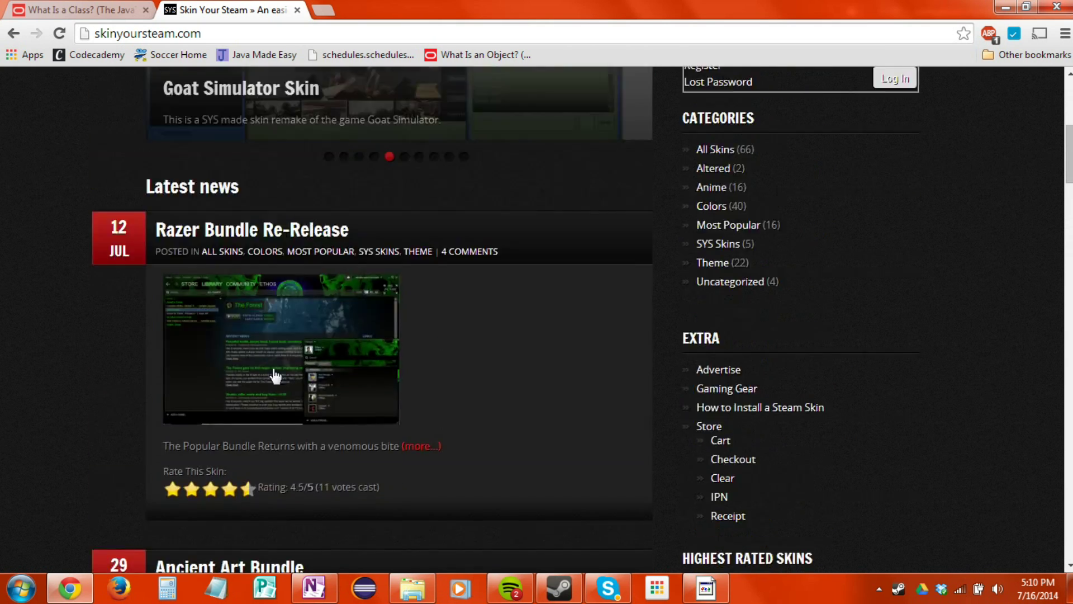
scroll(378, 396, "up", 3)
scroll(651, 414, "down", 1)
scroll(824, 438, "up", 3)
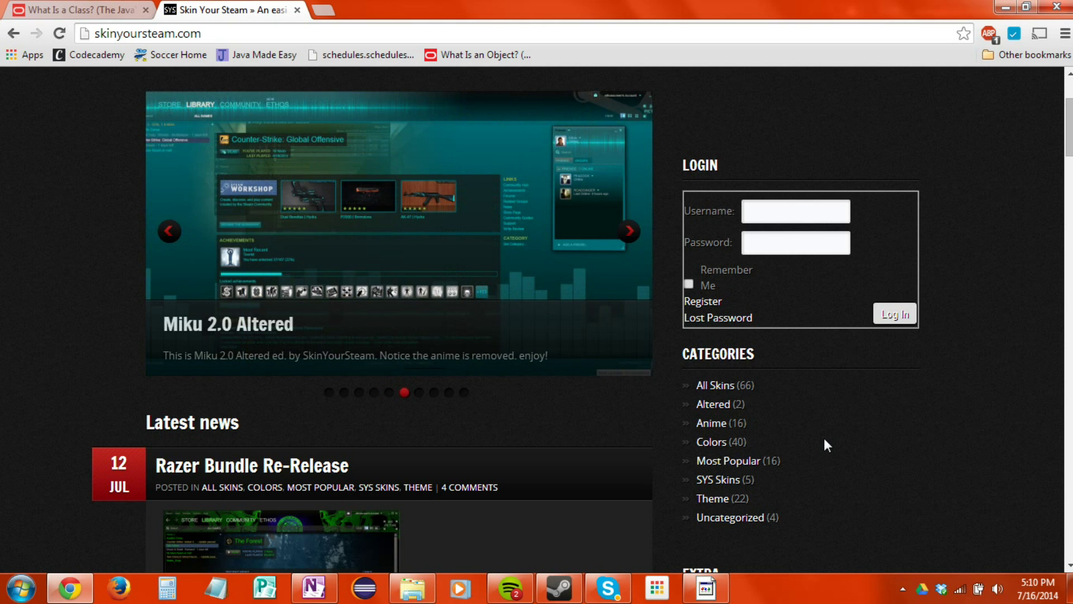
scroll(824, 438, "up", 3)
scroll(726, 402, "down", 3)
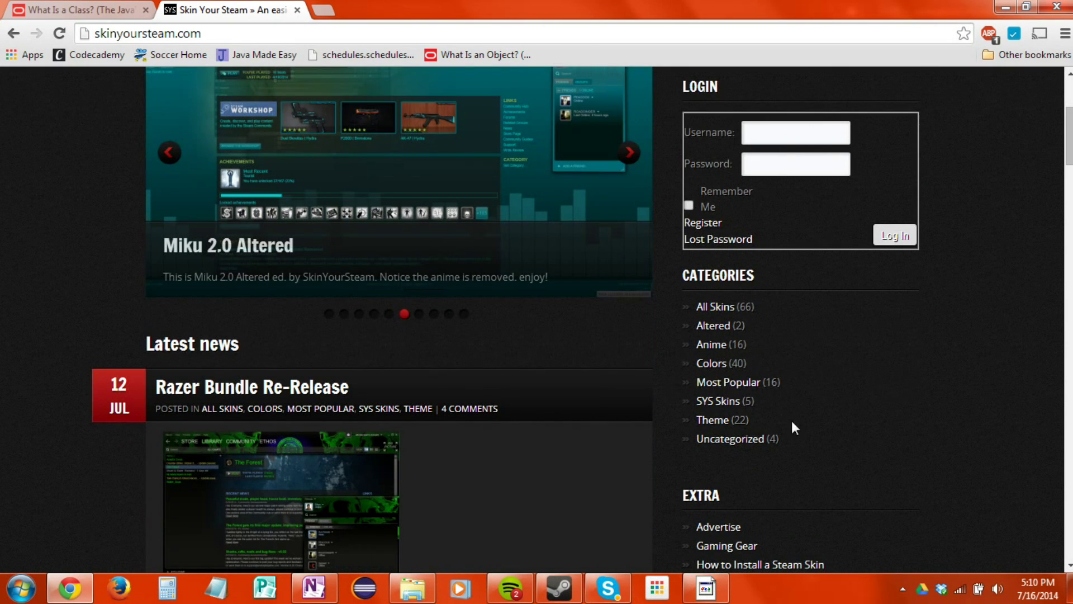
Browse the Most Popular skins category and open the Metro For Steam skin's page
left_click(751, 388)
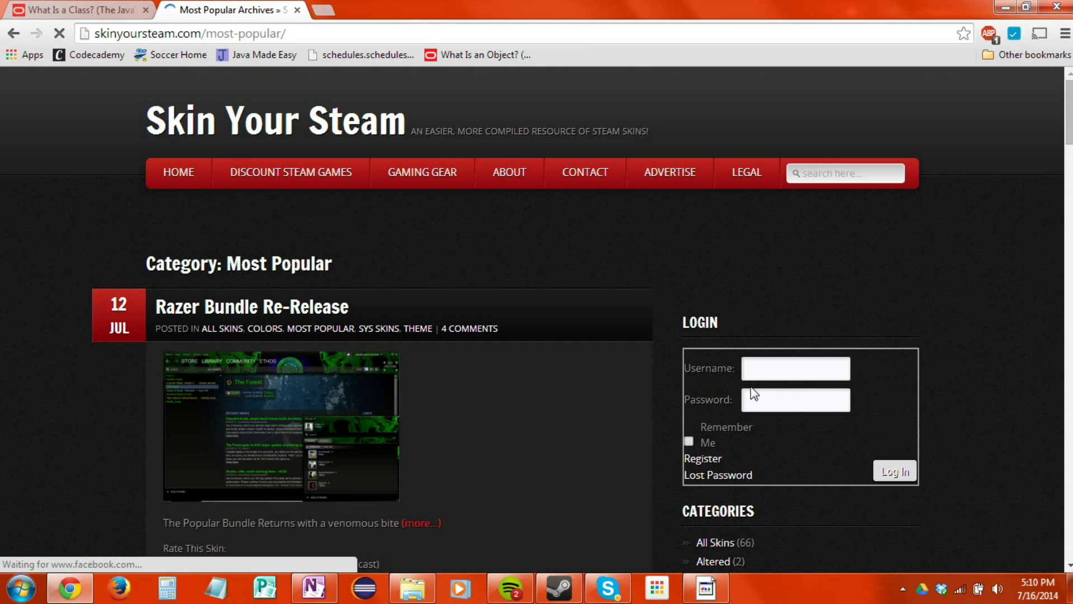
scroll(52, 404, "down", 10)
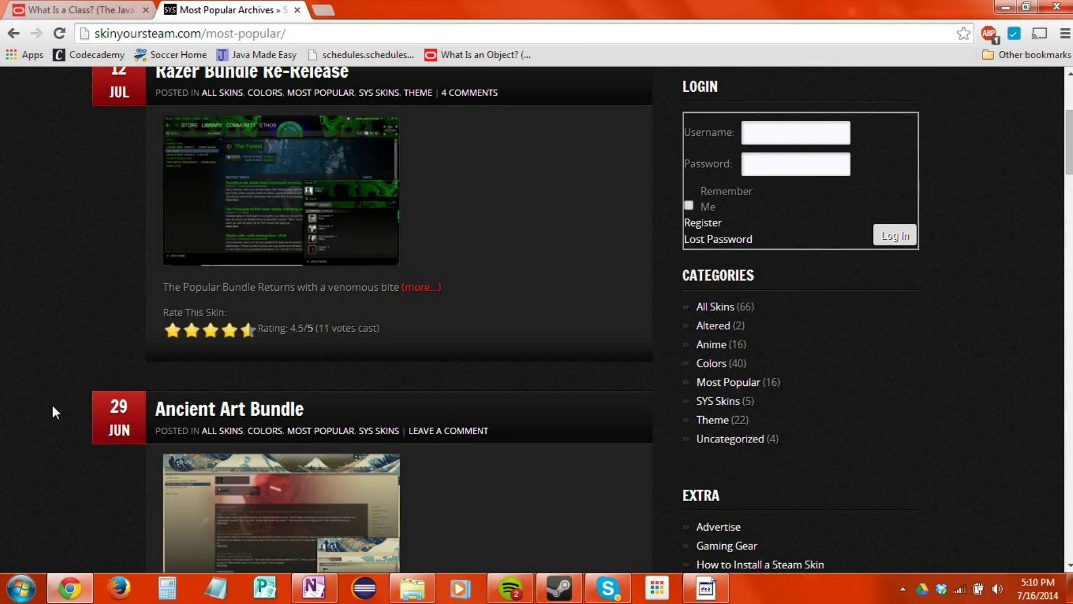
scroll(48, 403, "down", 15)
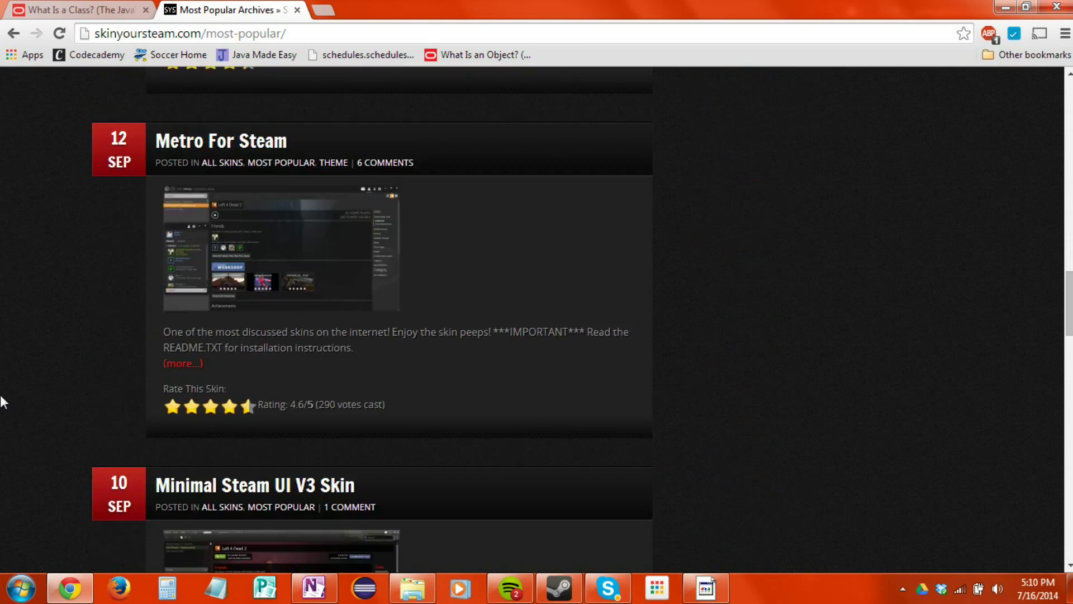
left_click(225, 141)
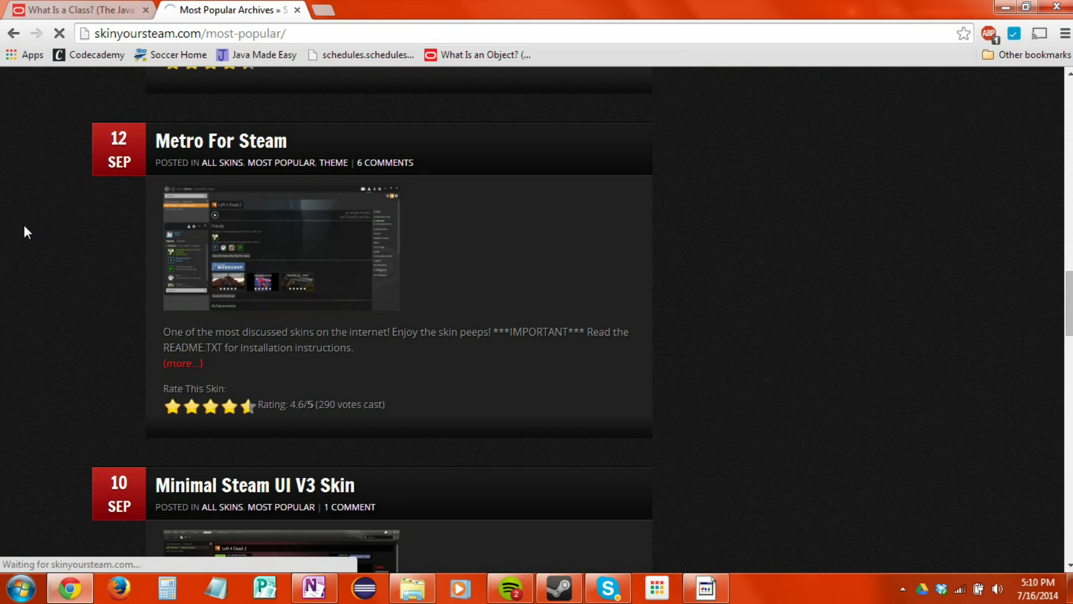
Download the Metro For Steam skin and save it on the Desktop as the zip file Metro
scroll(65, 314, "down", 9)
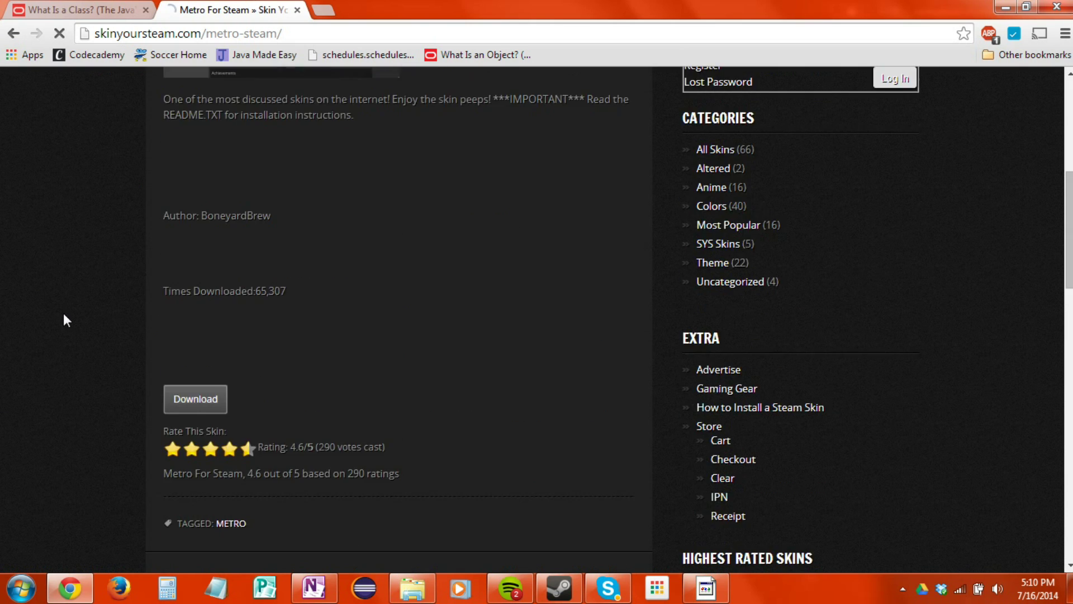
left_click(196, 316)
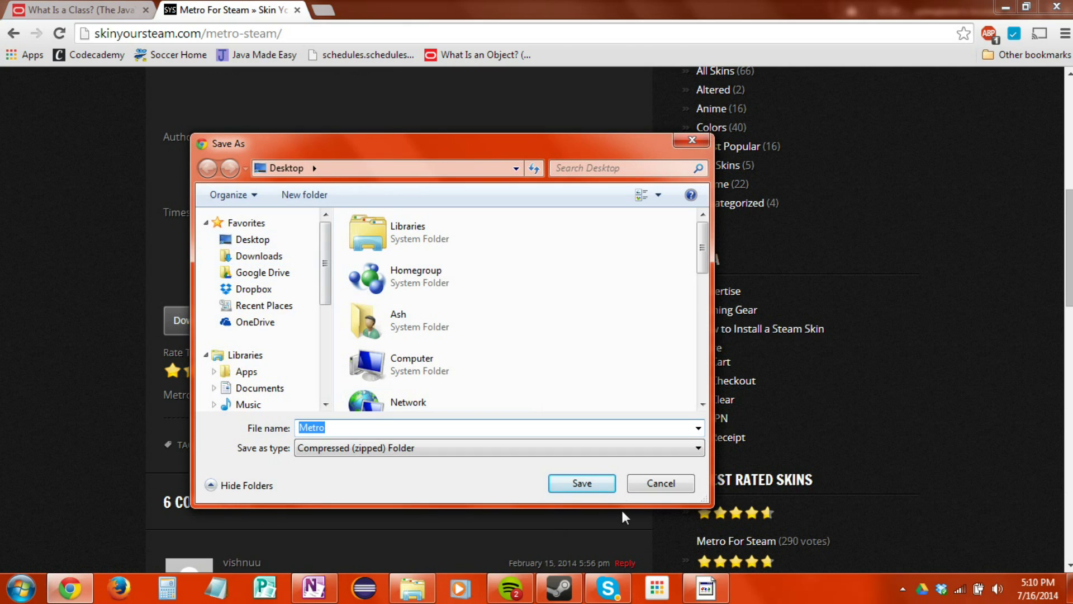
left_click(607, 484)
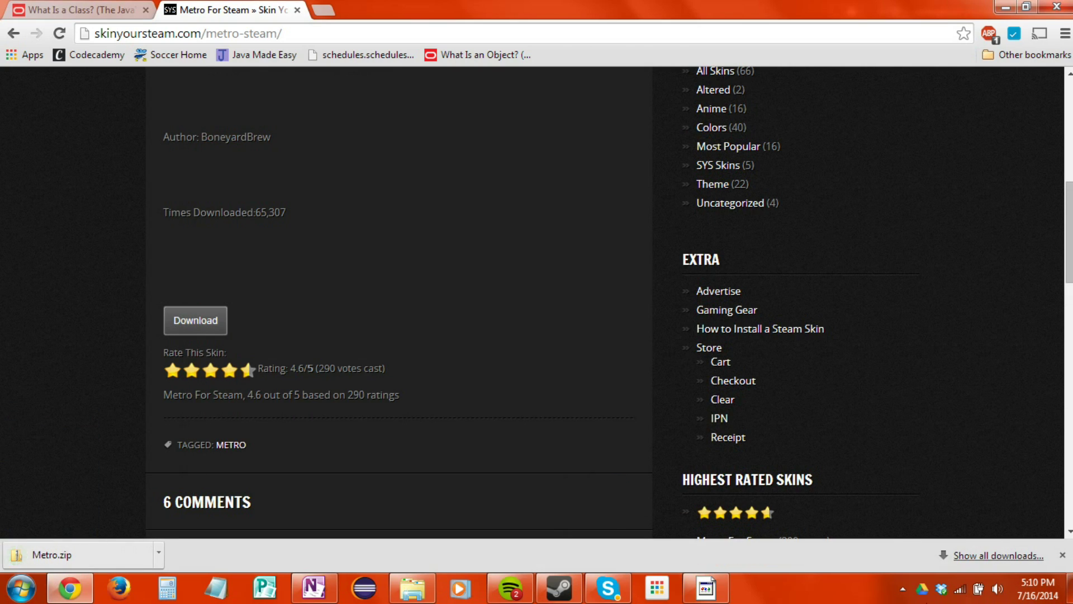
Open the downloaded Metro archive from the desktop and move its window clear of the desktop icons
key("super+d")
double_click(204, 357)
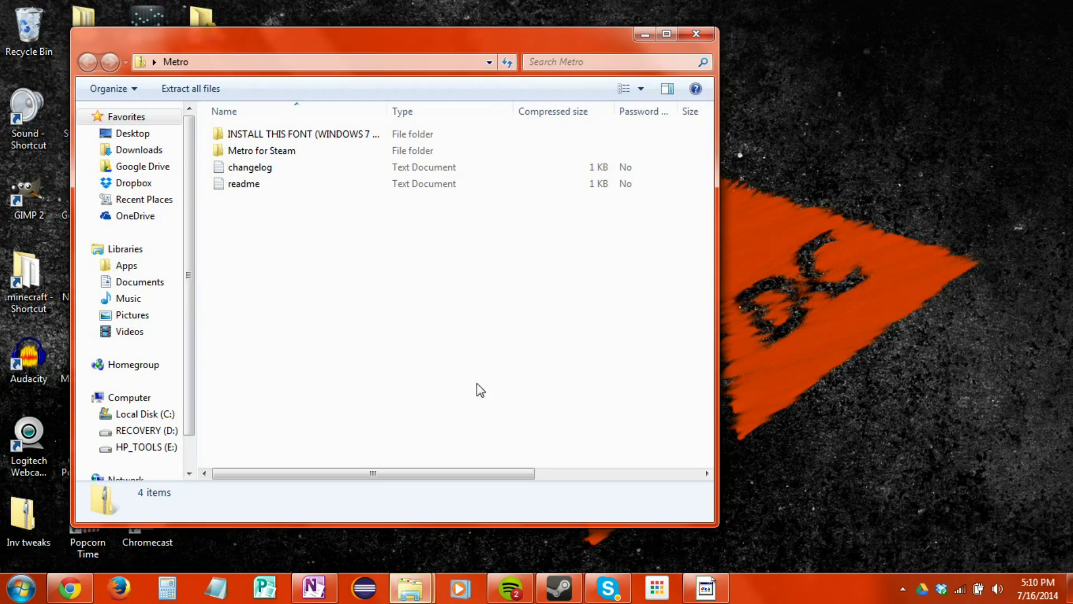
left_click_drag(330, 48, 482, 40)
Install the segoeuisl font from the archive's INSTALL THIS FONT folder, replacing the existing copy, and close the font preview
double_click(481, 127)
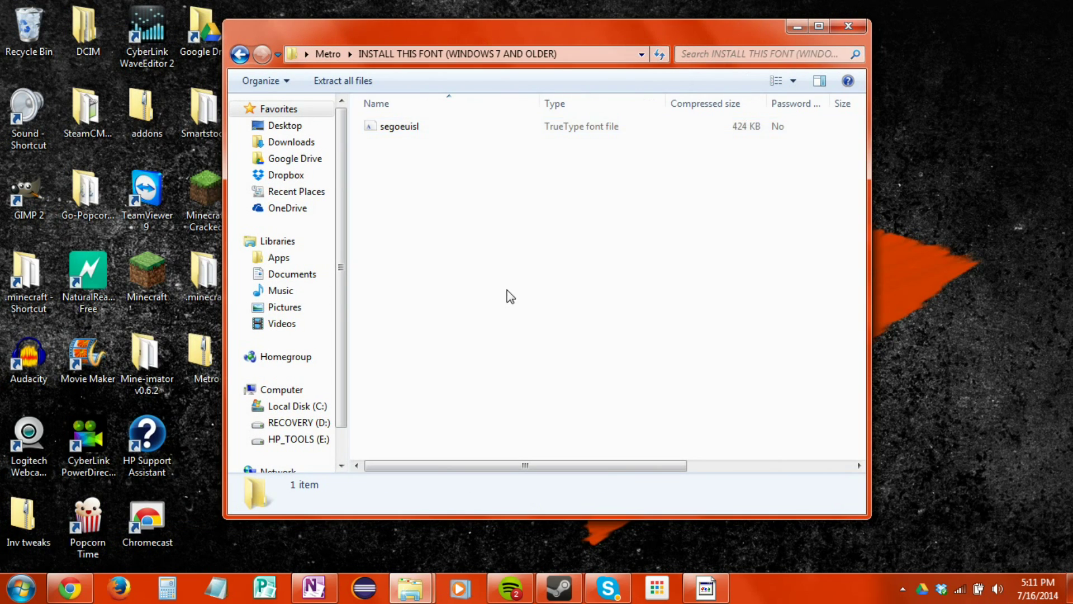
double_click(417, 127)
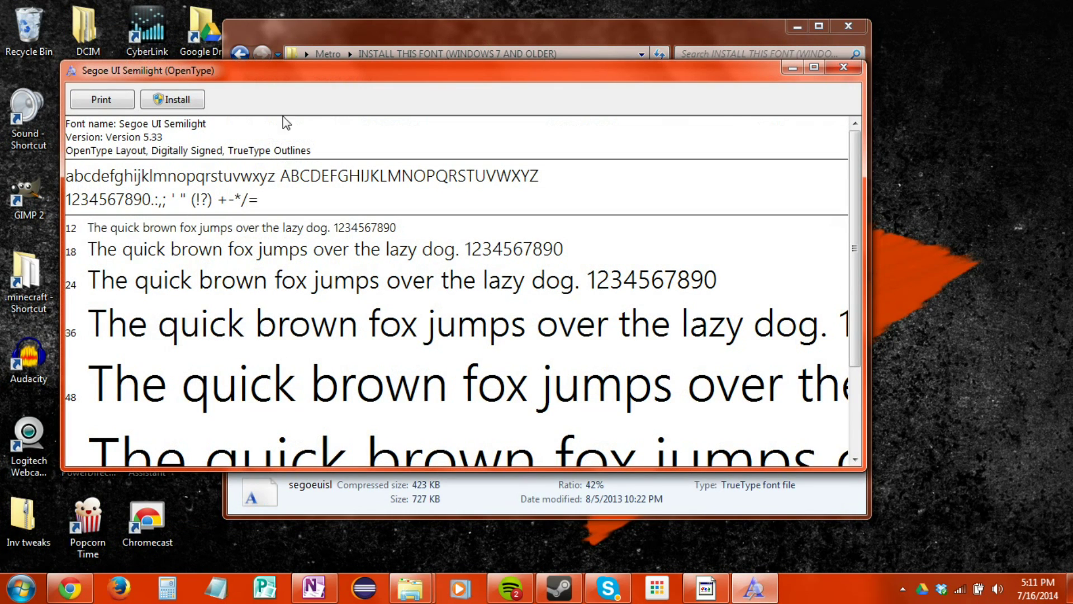
left_click(187, 101)
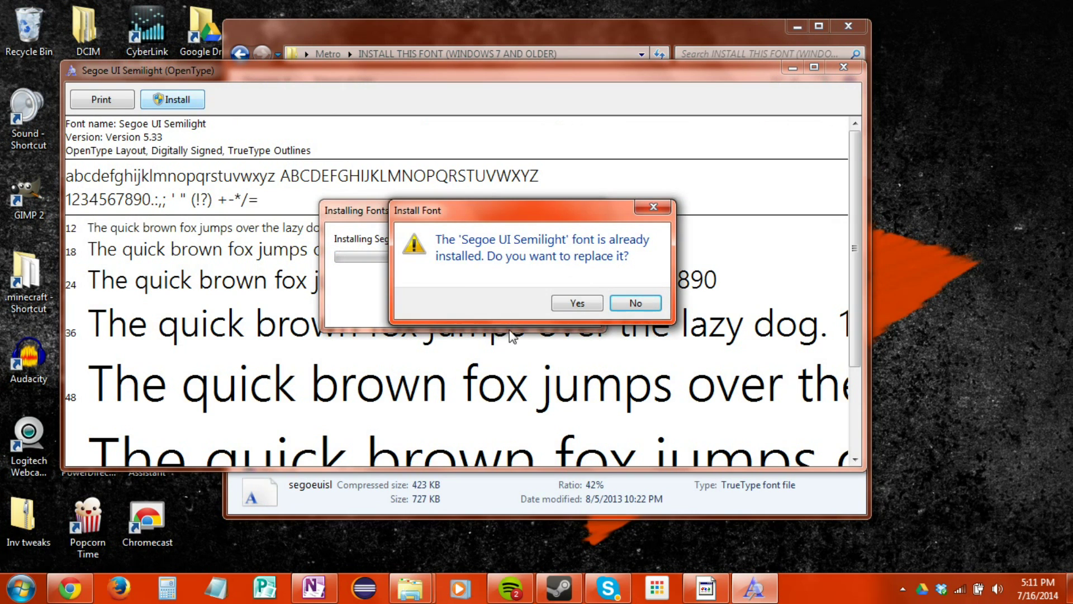
left_click(577, 304)
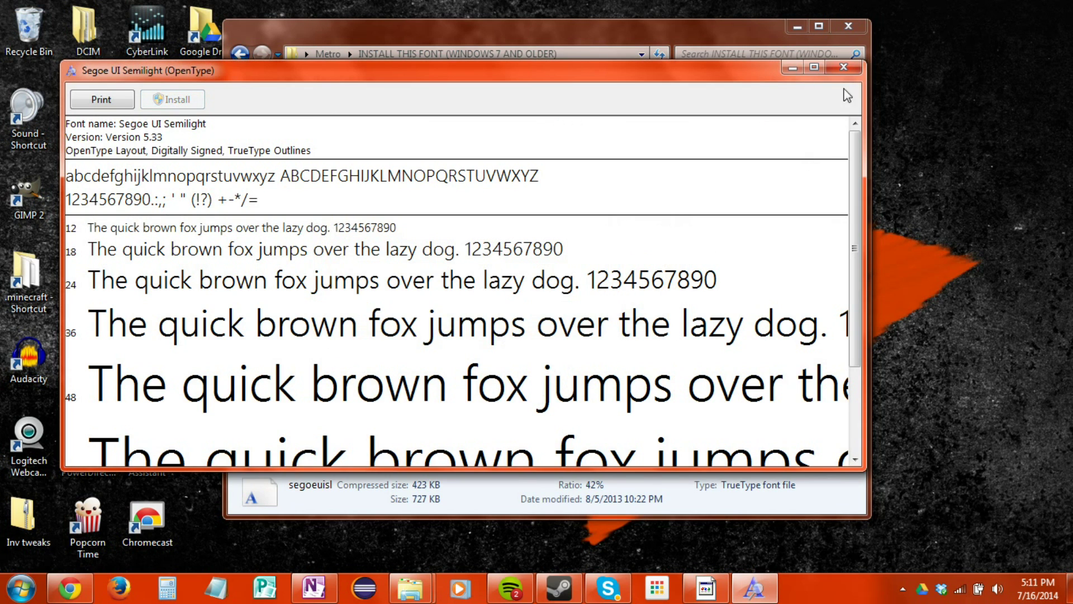
left_click(843, 67)
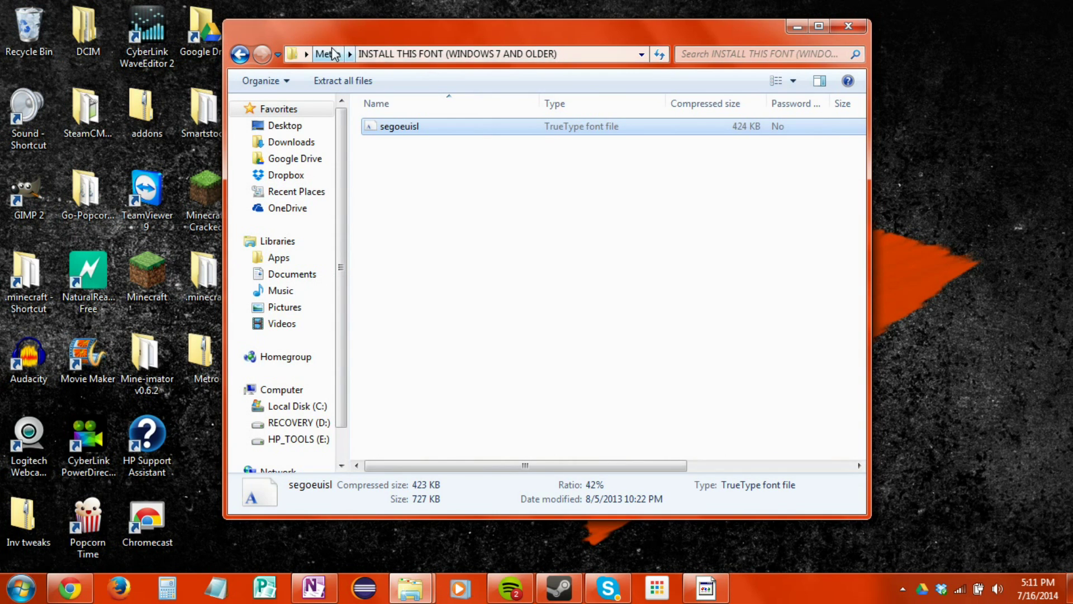
Select the Metro for Steam folder at the archive's root, and open Program Files (x86) on Local Disk (C:) in a separate window
left_click(328, 53)
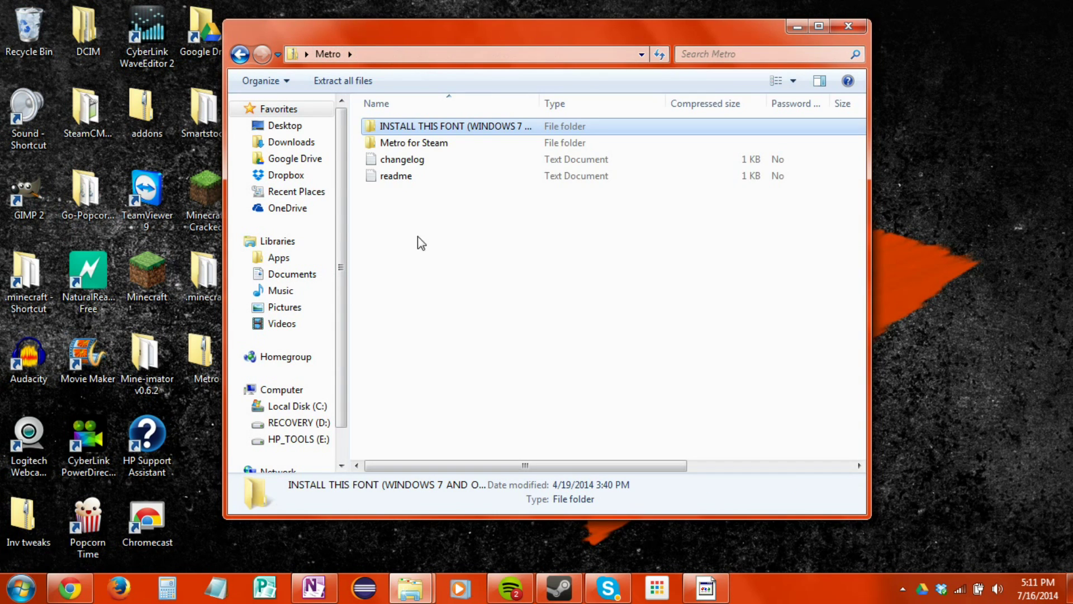
left_click(445, 145)
left_click(21, 588)
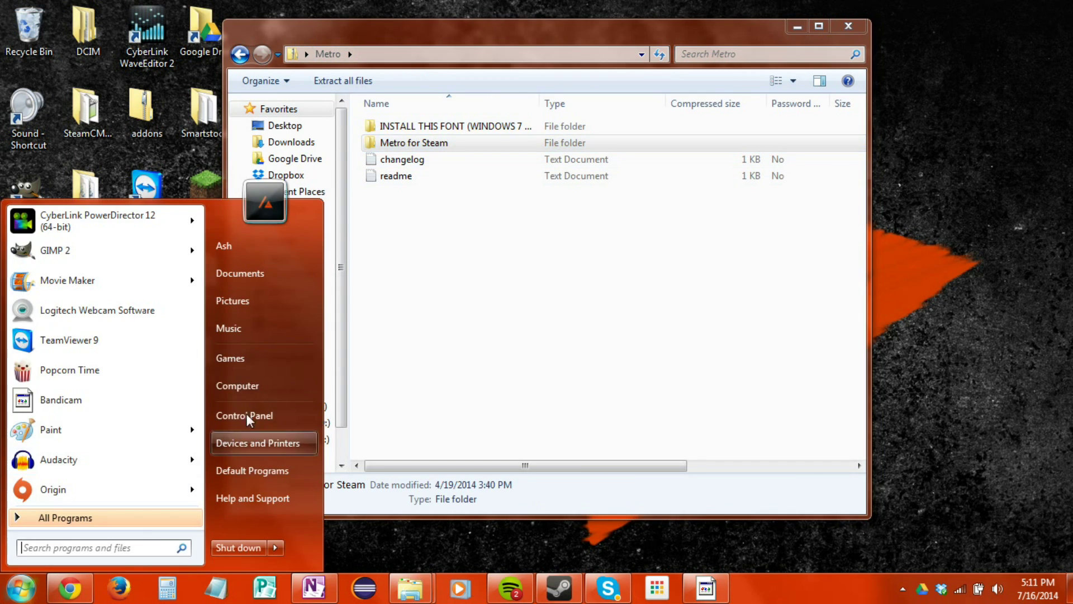
left_click(237, 386)
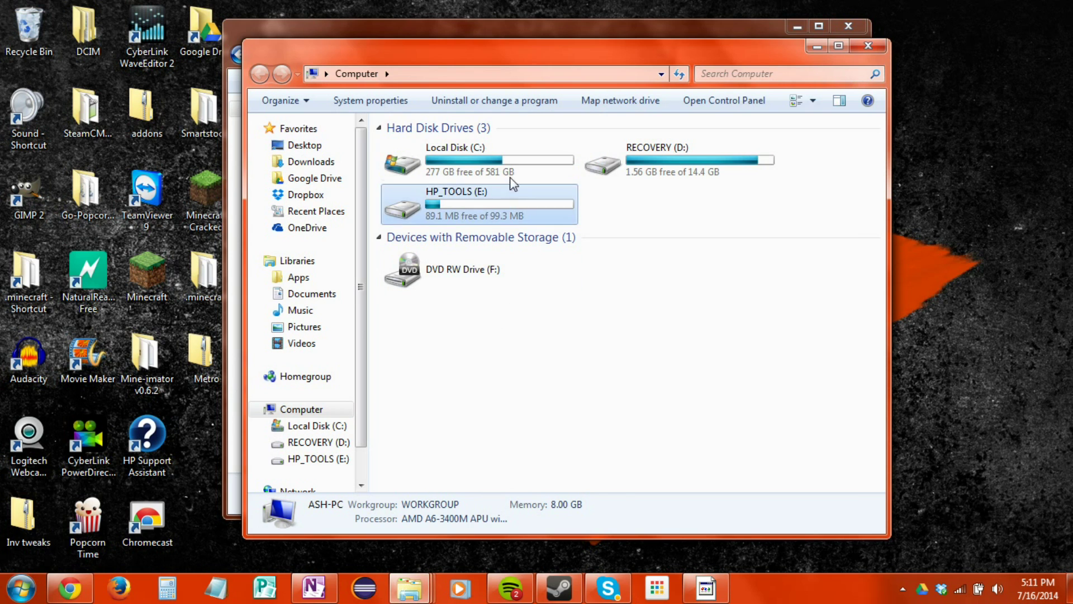
double_click(513, 180)
double_click(447, 309)
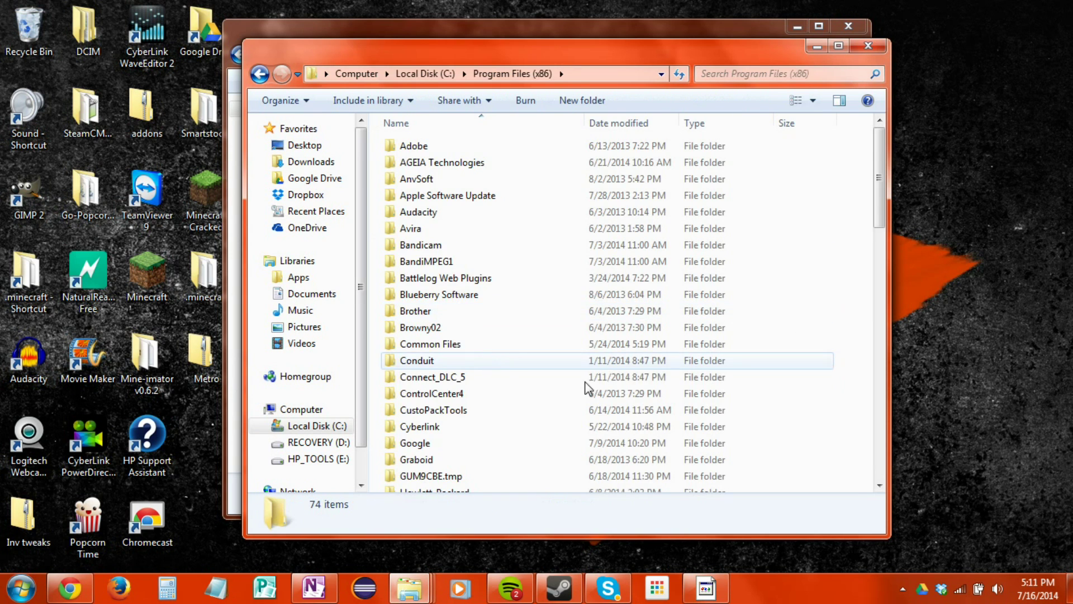
Open the skins folder inside the Steam folder of Program Files (x86)
scroll(559, 391, "down", 17)
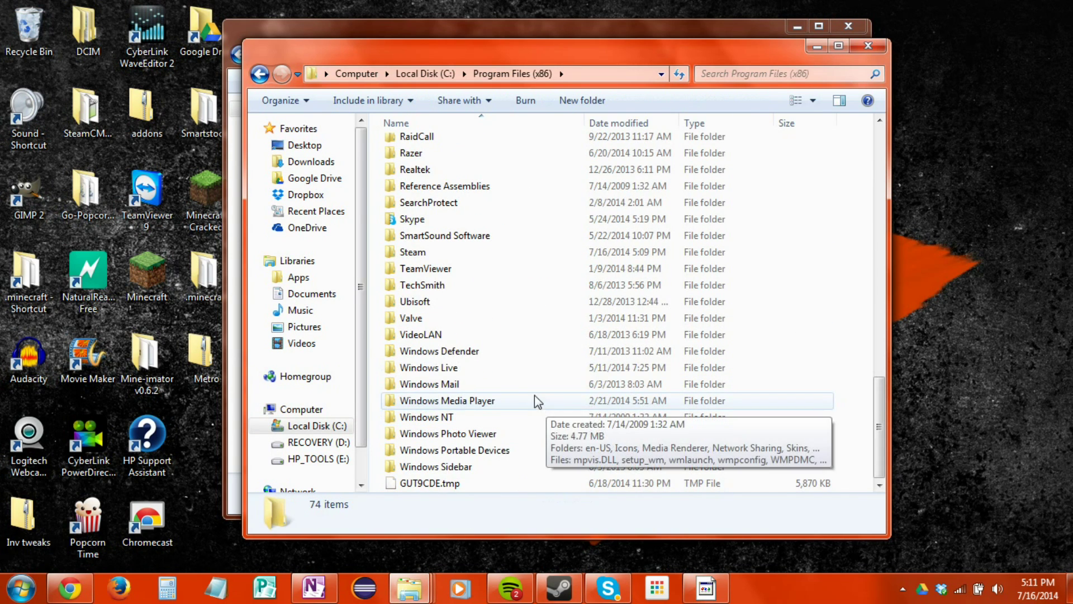
scroll(492, 307, "up", 1)
left_click(473, 290)
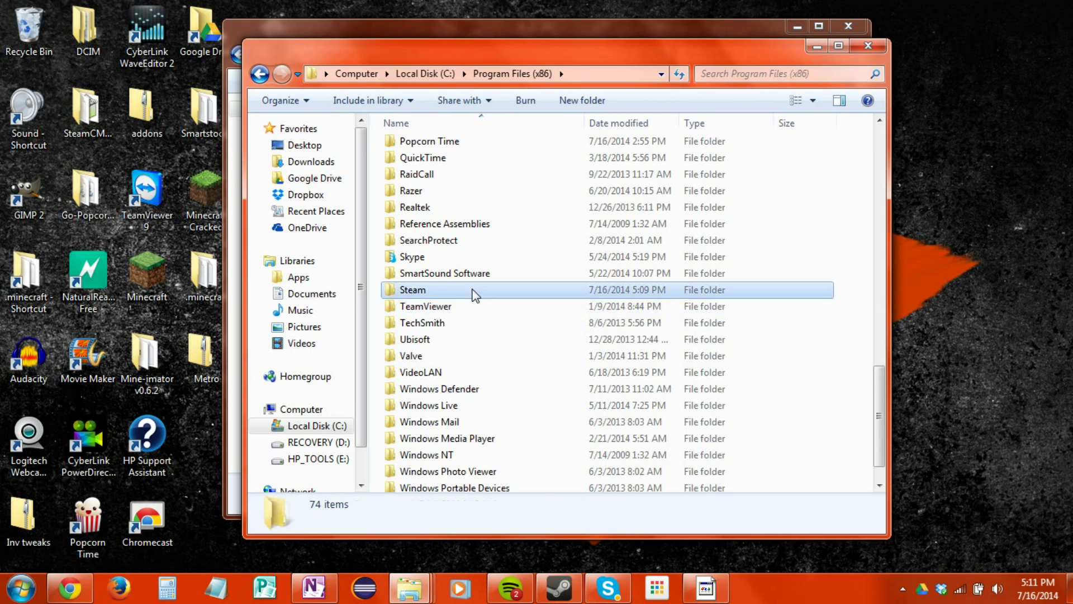
double_click(474, 293)
scroll(494, 448, "down", 3)
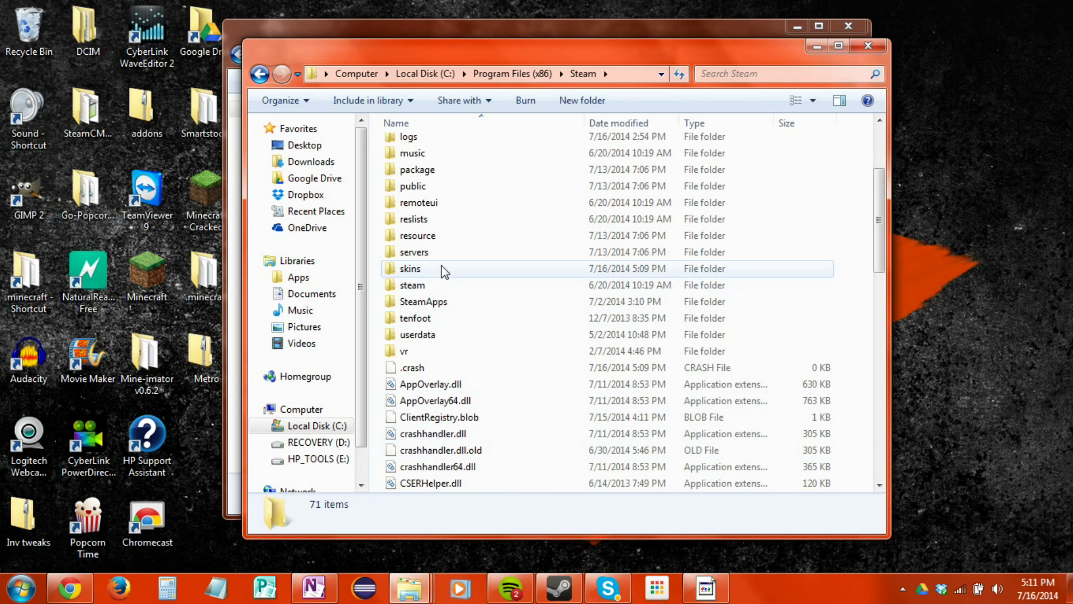
double_click(444, 269)
Place the two folder windows side by side and copy the Metro for Steam folder from the archive into Steam's skins folder
left_click_drag(645, 54, 824, 61)
left_click_drag(376, 42, 188, 65)
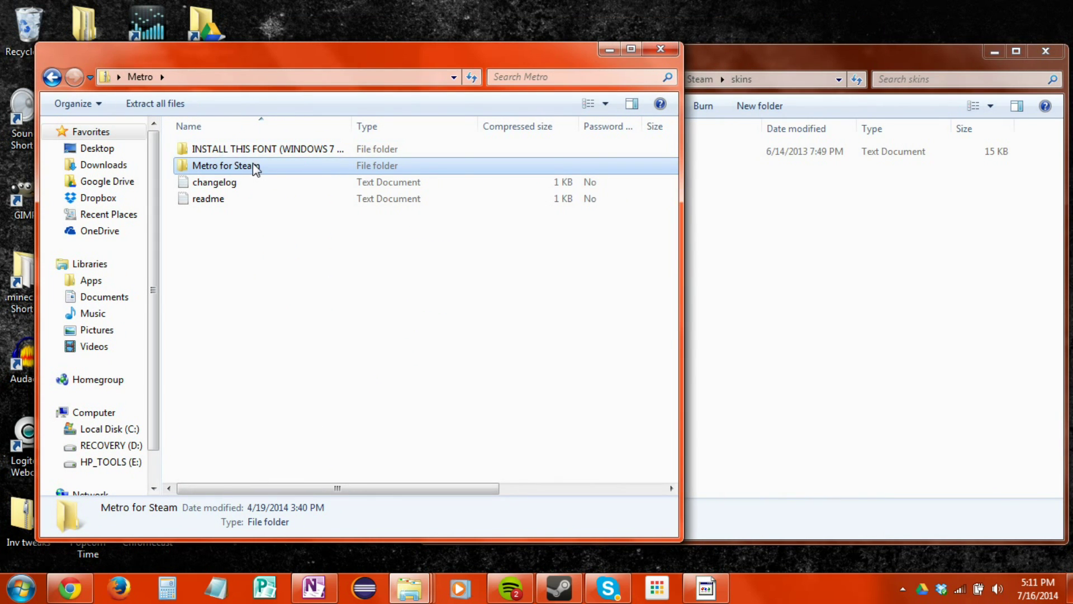
left_click_drag(255, 168, 746, 252)
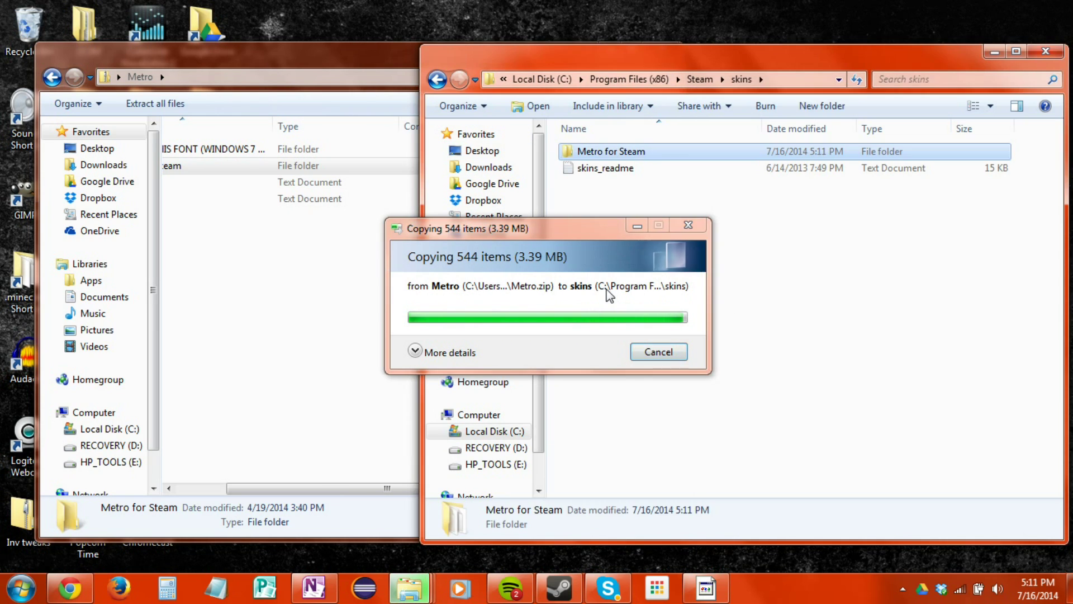
left_click_drag(779, 58, 782, 60)
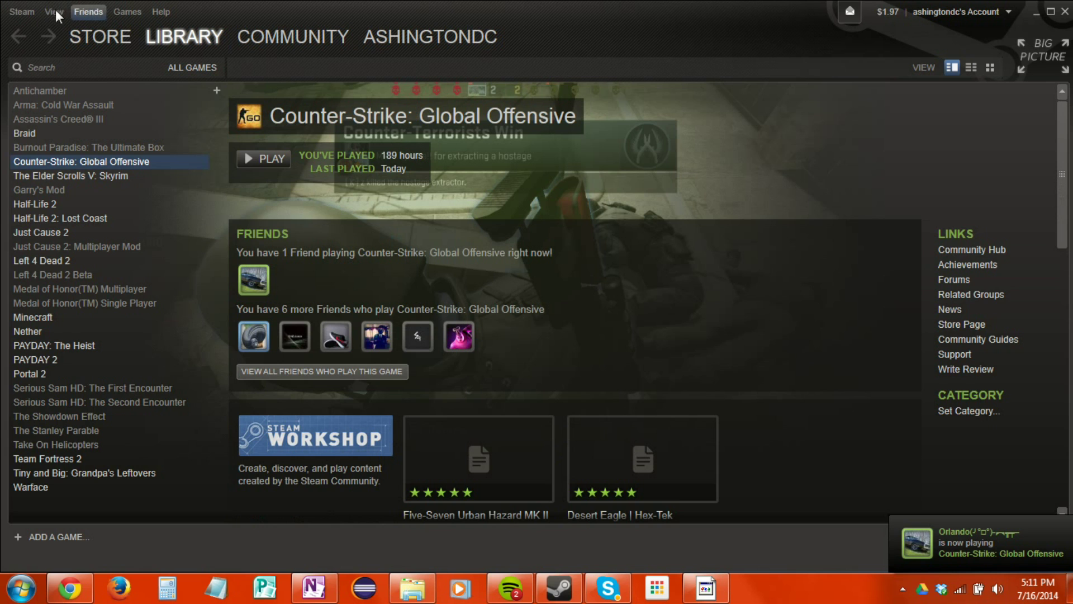
In Steam's interface settings, set the skin to Metro for Steam, save the settings and restart Steam
left_click(32, 10)
left_click(83, 125)
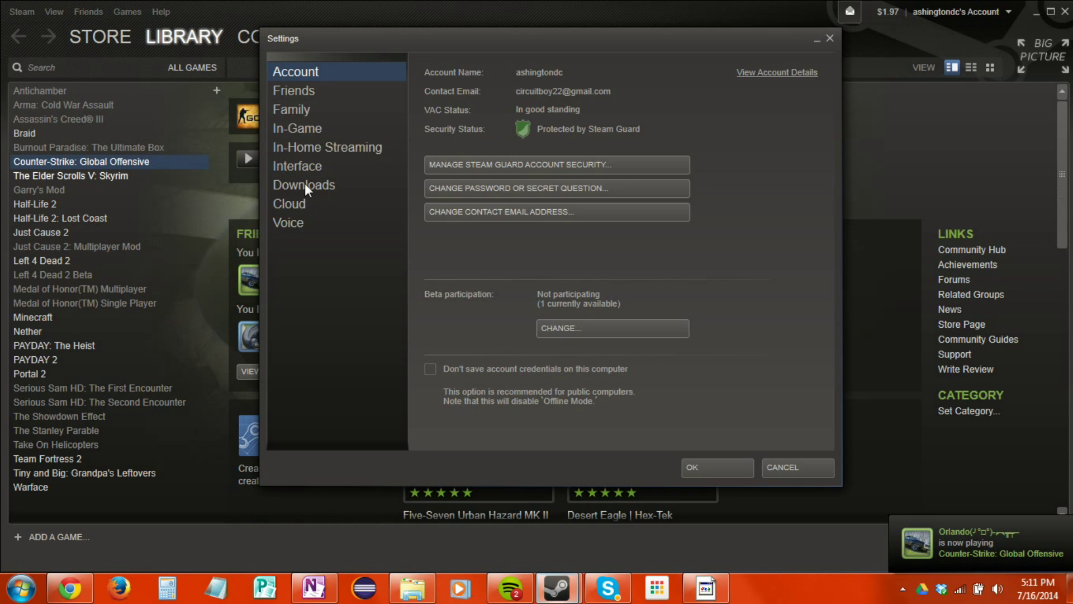
left_click(350, 168)
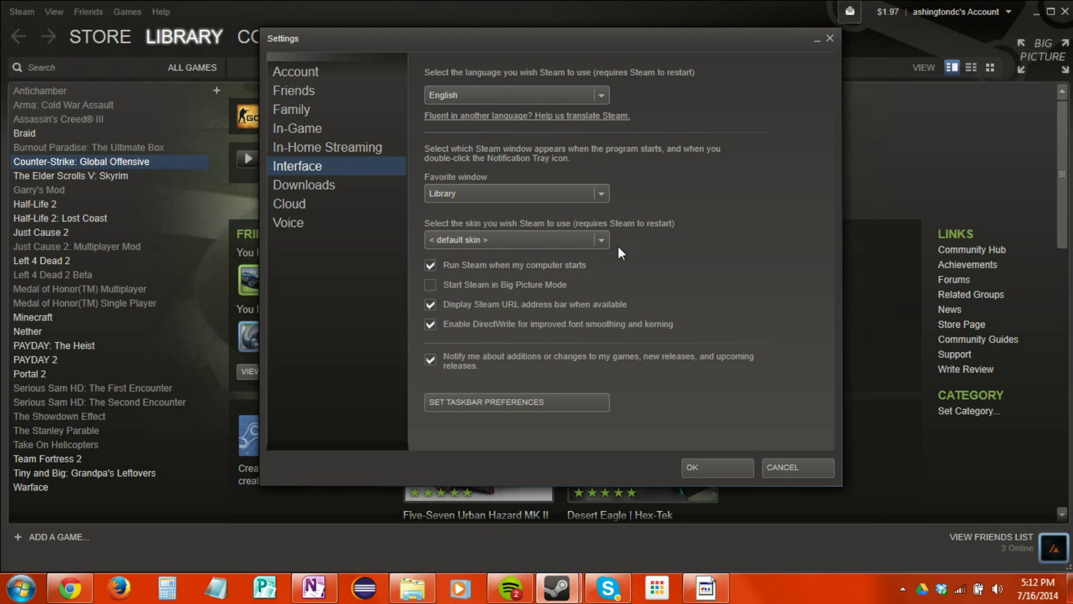
left_click(603, 241)
left_click(568, 275)
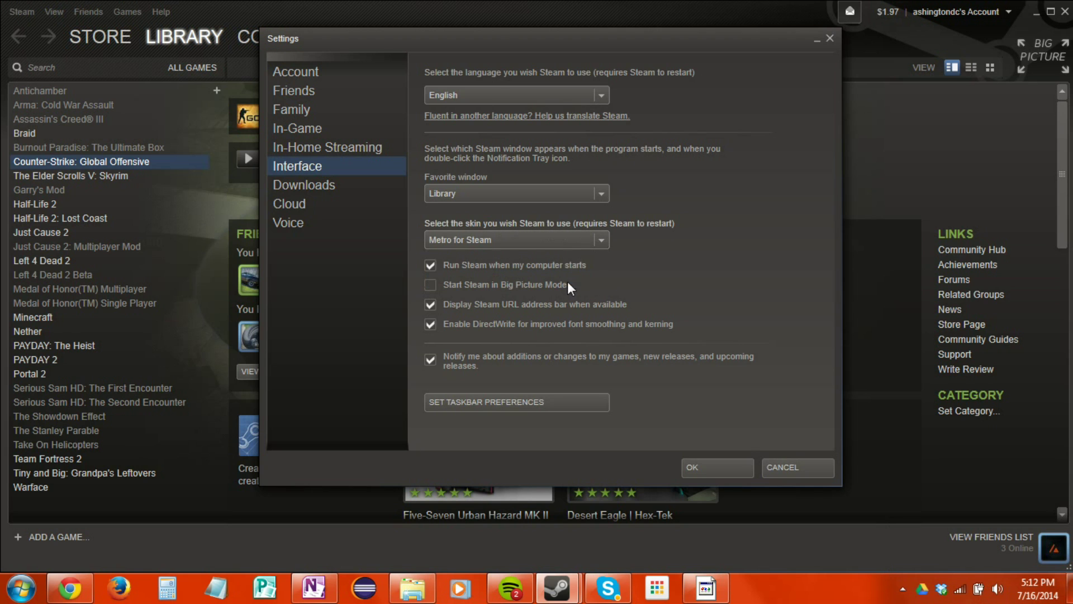
left_click(735, 462)
left_click(548, 317)
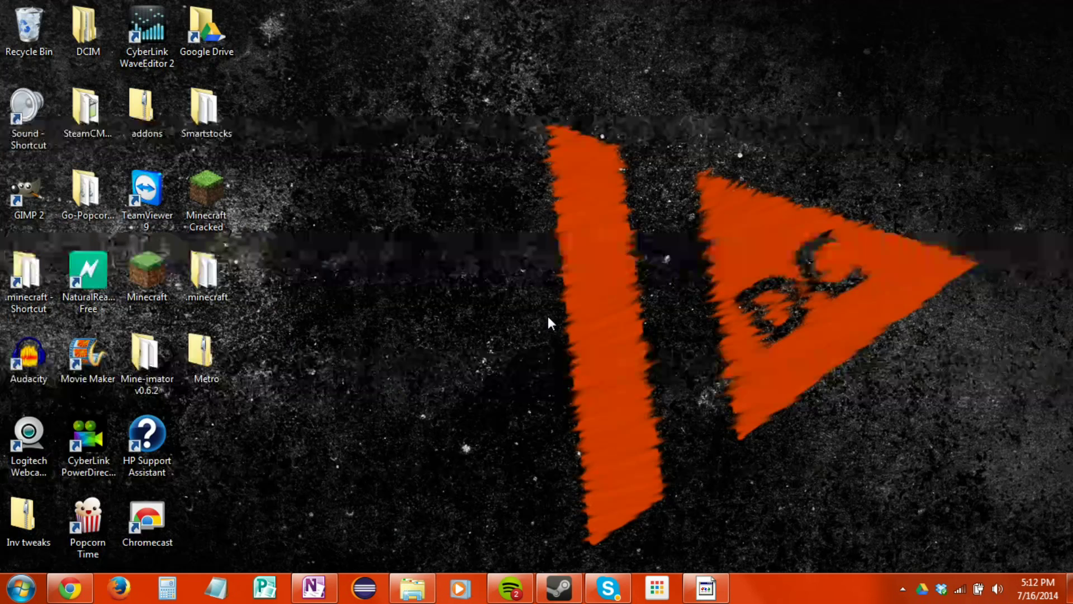